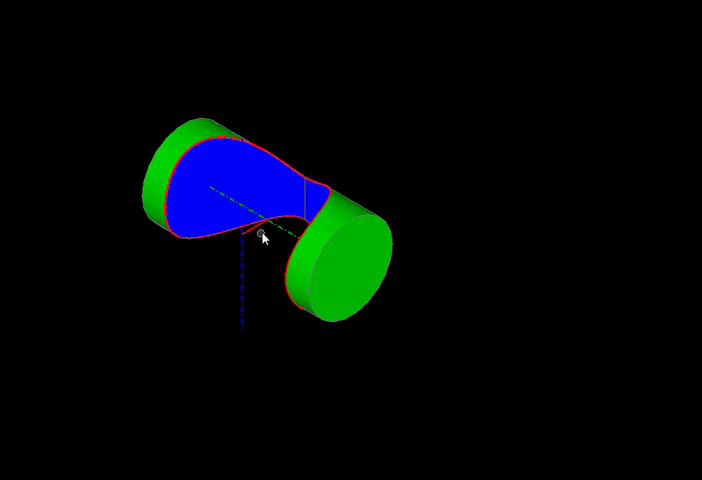
{"action": "scroll", "coordinate": [263, 236], "scroll_direction": "up", "scroll_amount": 3}
{"action": "scroll", "coordinate": [263, 236], "scroll_direction": "down", "scroll_amount": 2}
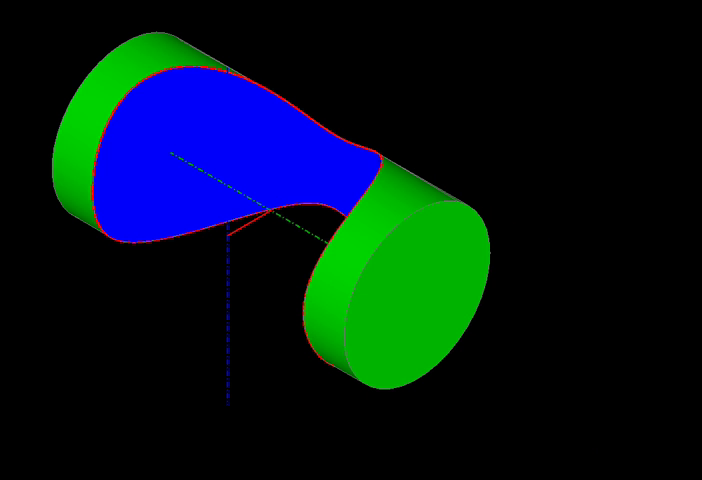
Orbit the cut pipe to inspect its intersection surface from several sides
{"action": "mouse_move", "coordinate": [282, 262]}
{"action": "left_mouse_down"}
{"action": "mouse_move", "coordinate": [238, 254]}
{"action": "mouse_move", "coordinate": [205, 227]}
{"action": "mouse_move", "coordinate": [357, 287]}
{"action": "mouse_move", "coordinate": [478, 364]}
{"action": "mouse_move", "coordinate": [534, 368]}
{"action": "mouse_move", "coordinate": [362, 373]}
{"action": "mouse_move", "coordinate": [330, 360]}
{"action": "left_mouse_up"}
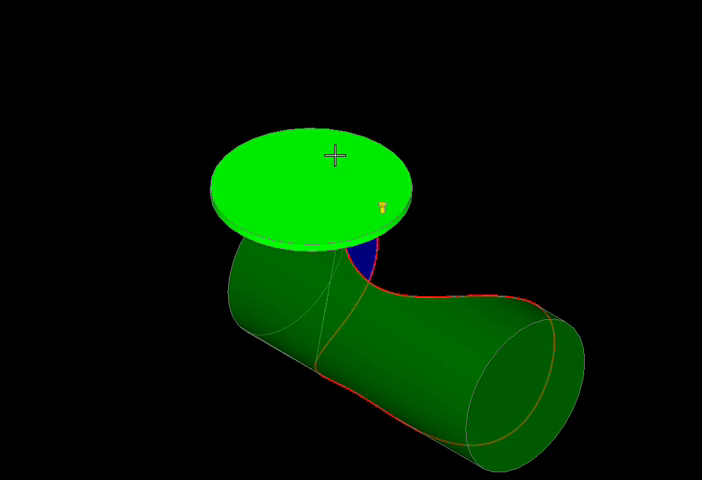
{"action": "scroll", "coordinate": [385, 184], "scroll_direction": "up", "scroll_amount": 5}
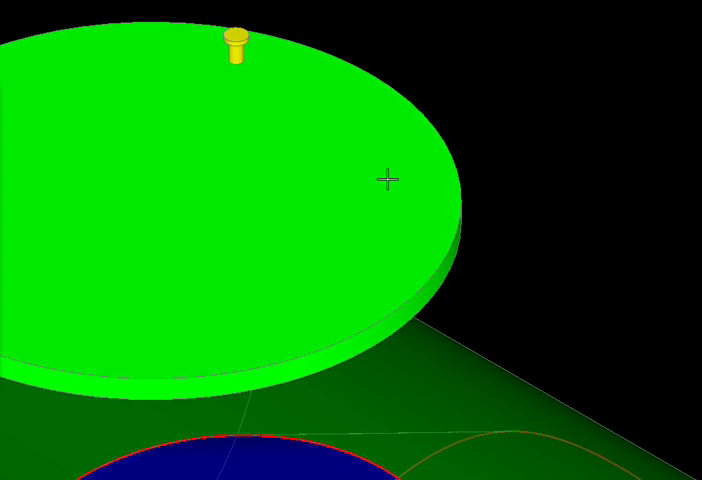
{"action": "scroll", "coordinate": [387, 179], "scroll_direction": "down", "scroll_amount": 3}
{"action": "scroll", "coordinate": [387, 179], "scroll_direction": "down", "scroll_amount": 3}
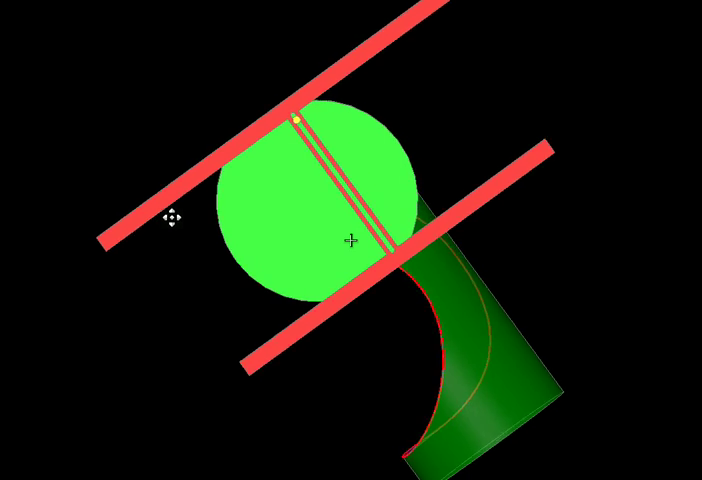
Orbit to a higher angle looking down over the disk and pipe
{"action": "left_click_drag", "start_coordinate": [165, 218], "coordinate": [201, 109]}
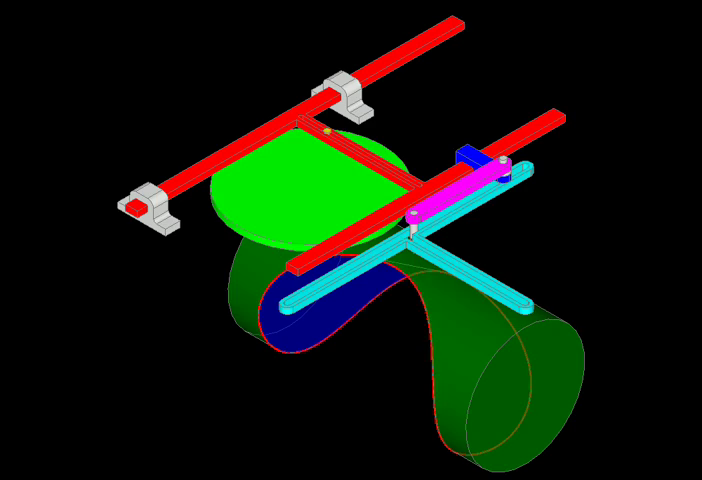
Orbit and pan side-on to centre the magenta arm's cutter tip over the pipe
{"action": "mouse_move", "coordinate": [280, 244]}
{"action": "left_mouse_down"}
{"action": "mouse_move", "coordinate": [376, 326]}
{"action": "mouse_move", "coordinate": [402, 271]}
{"action": "left_mouse_up"}
{"action": "scroll", "coordinate": [525, 250], "scroll_direction": "up", "scroll_amount": 5}
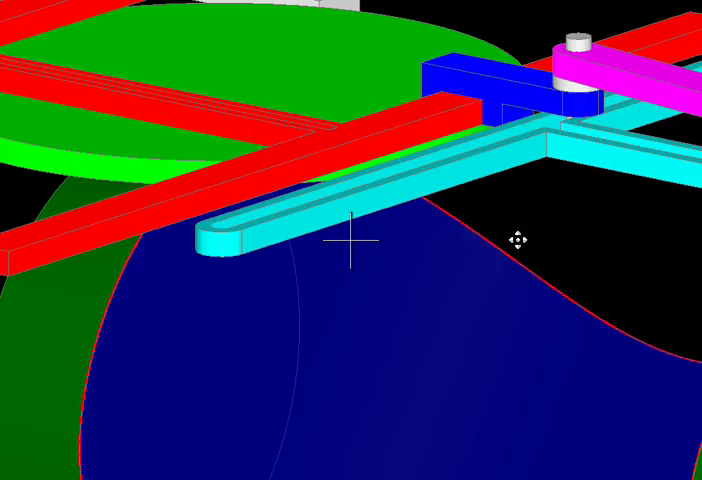
{"action": "left_click_drag", "start_coordinate": [539, 258], "coordinate": [235, 262]}
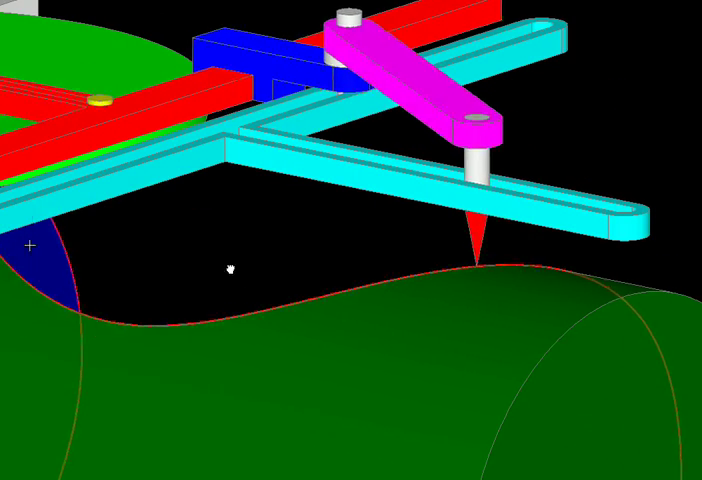
{"action": "left_click_drag", "start_coordinate": [230, 268], "coordinate": [291, 327]}
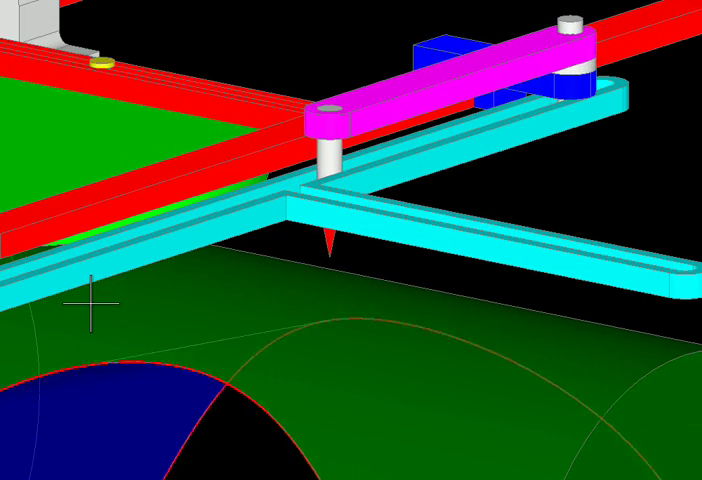
{"action": "left_click_drag", "start_coordinate": [505, 287], "coordinate": [344, 293]}
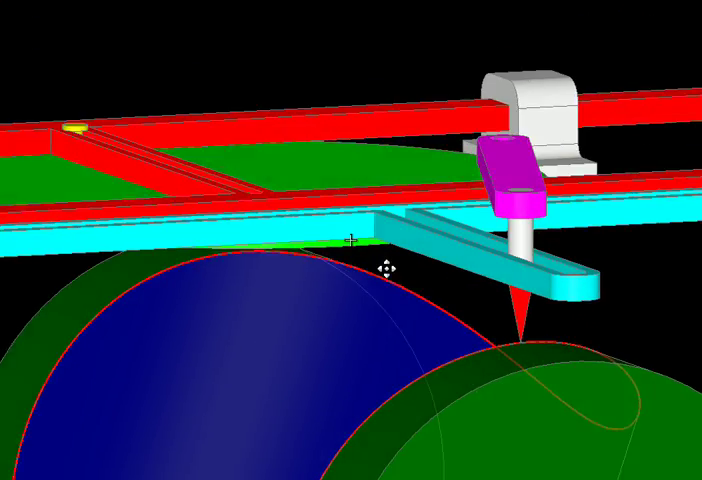
{"action": "left_click_drag", "start_coordinate": [386, 268], "coordinate": [500, 287]}
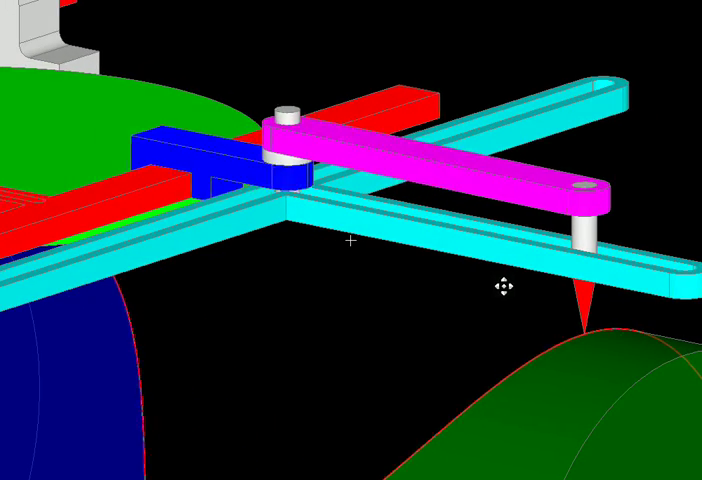